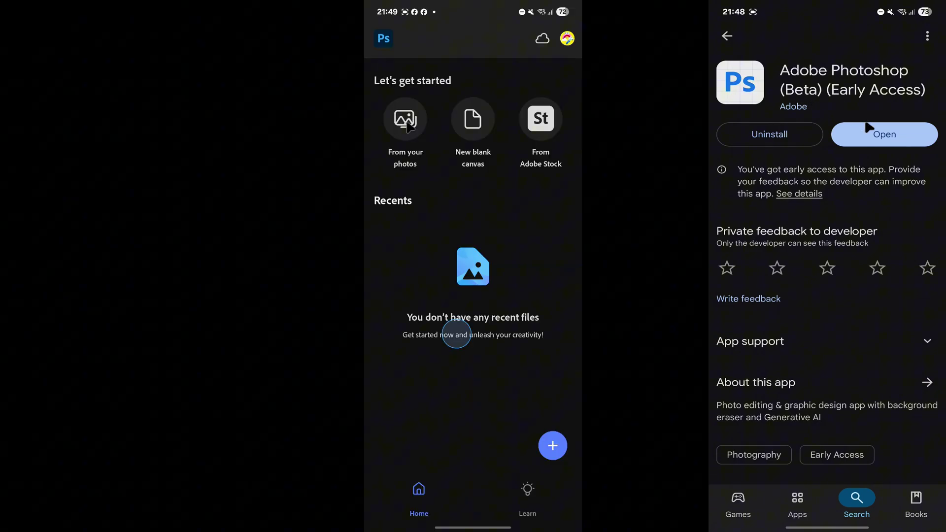
Open Photoshop Beta and start a new canvas, checking the social media size presets before returning to the recent ones
click(870, 127)
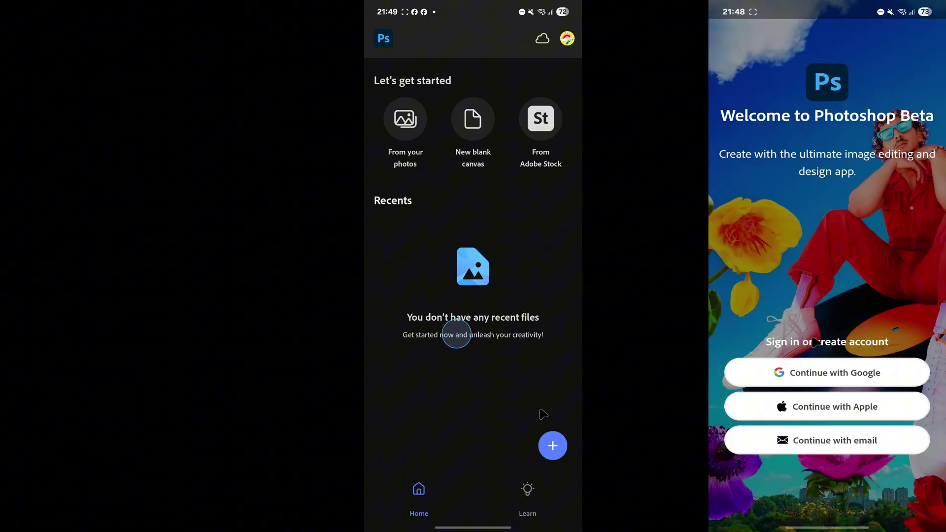
click(552, 446)
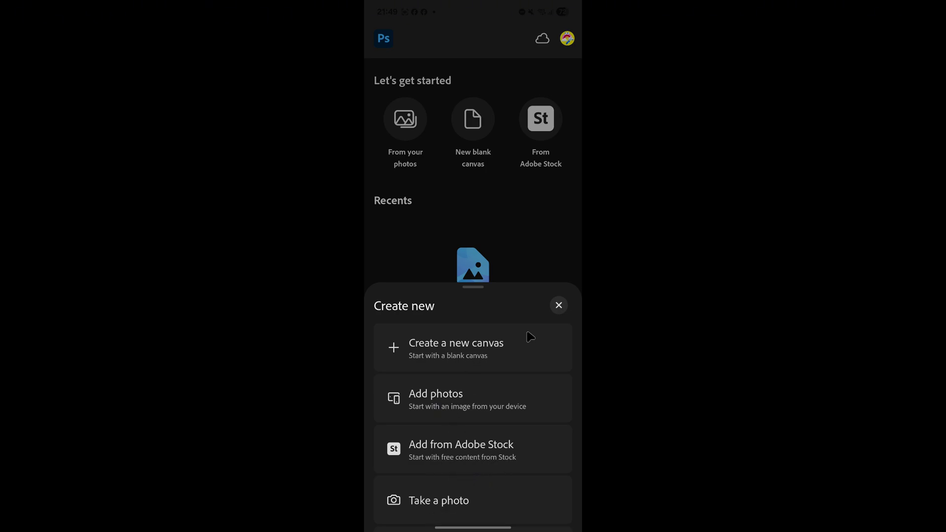
click(469, 351)
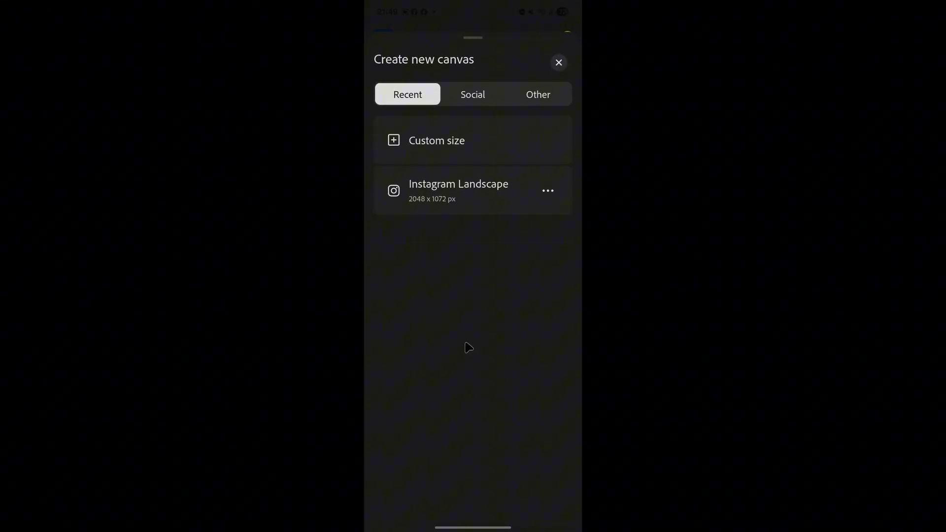
click(495, 98)
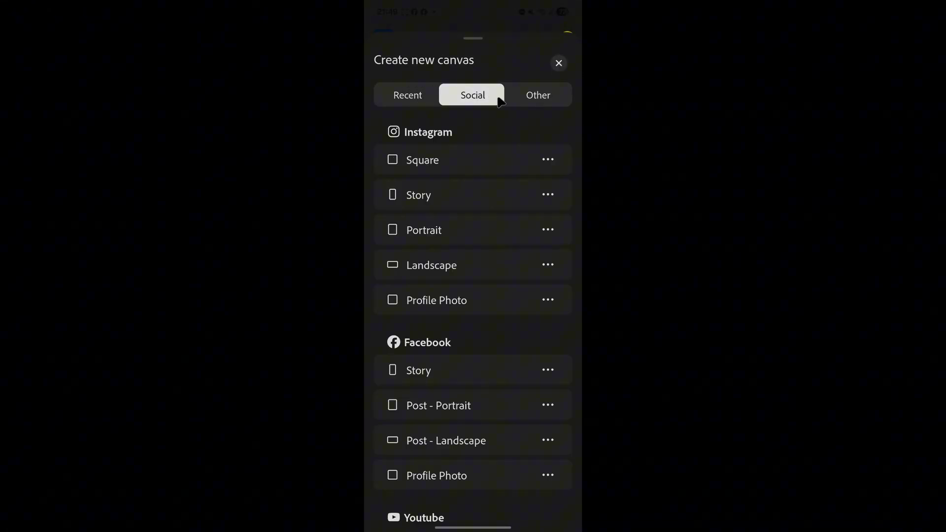
click(512, 97)
click(501, 96)
click(427, 100)
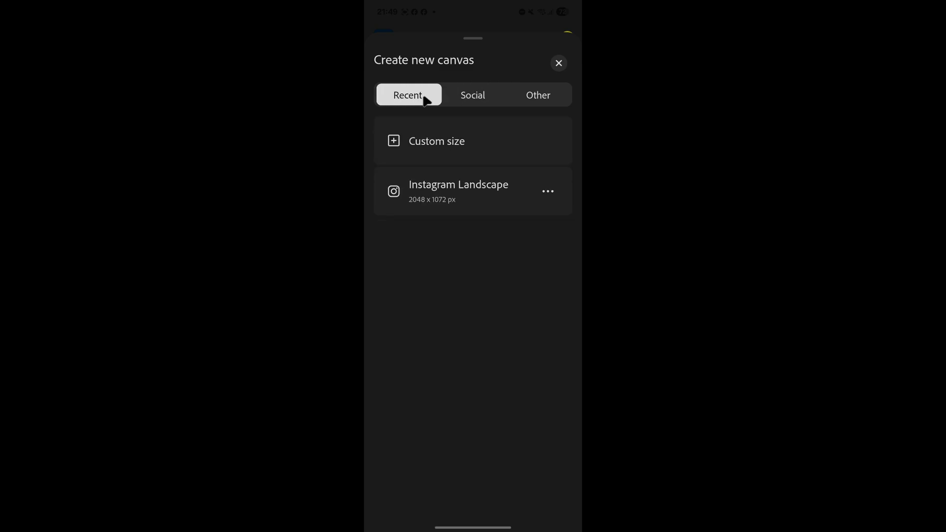
Create a custom-size canvas in portrait orientation, 5 by 7 inches at 300 ppi with a white background
click(440, 145)
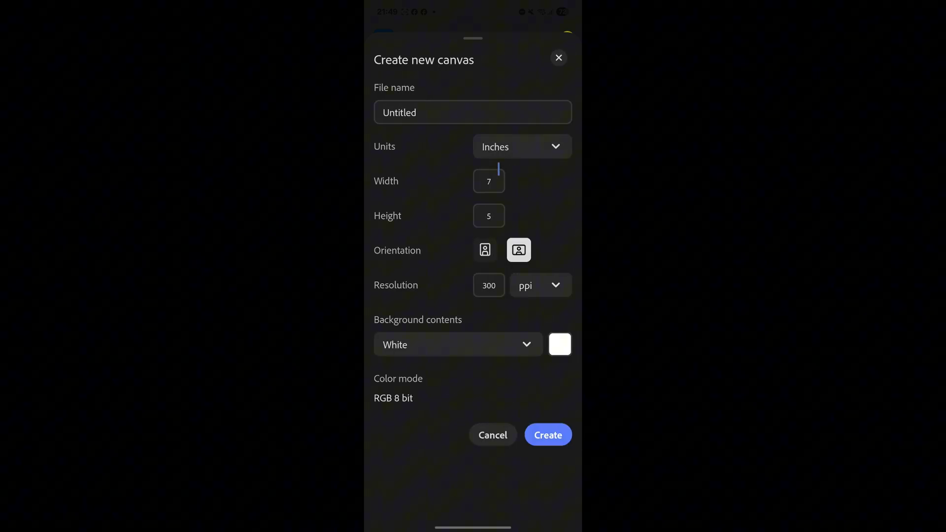
click(489, 252)
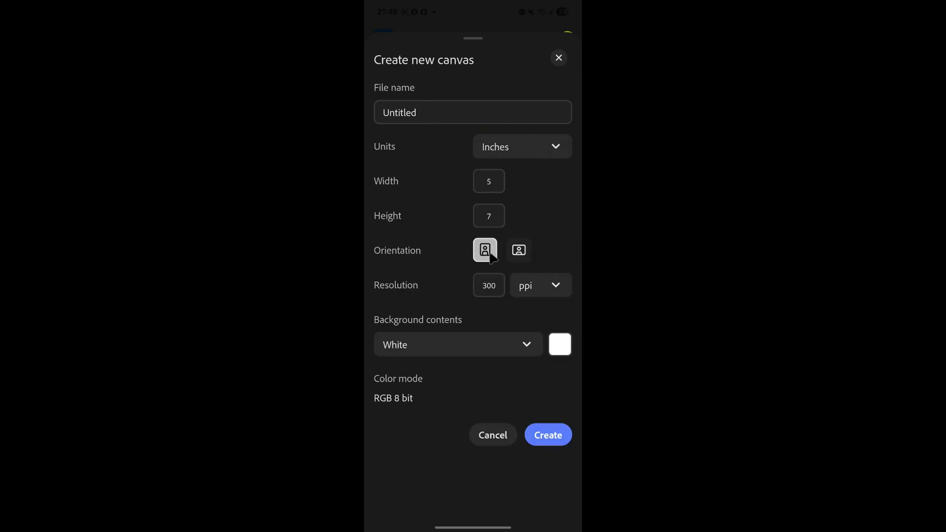
click(548, 435)
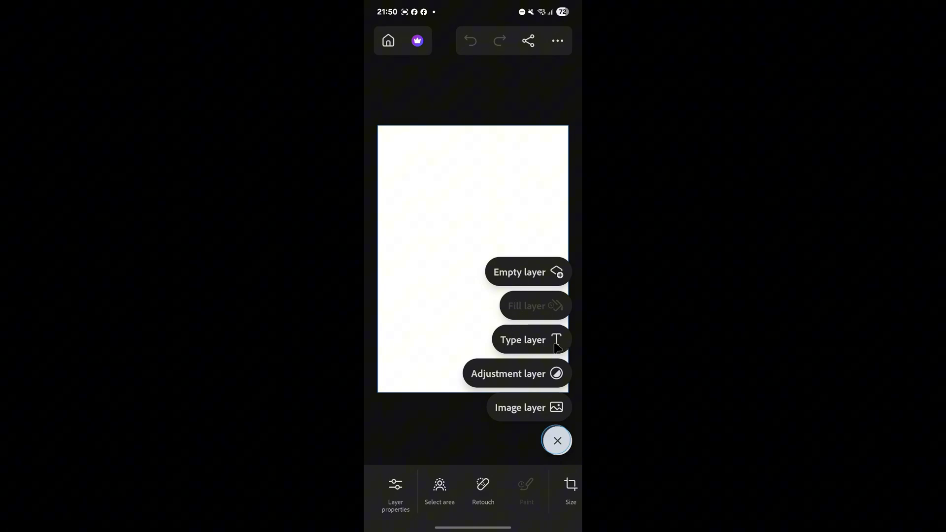
Add the palm beach sunset photo from the device to the canvas as an image layer
click(545, 408)
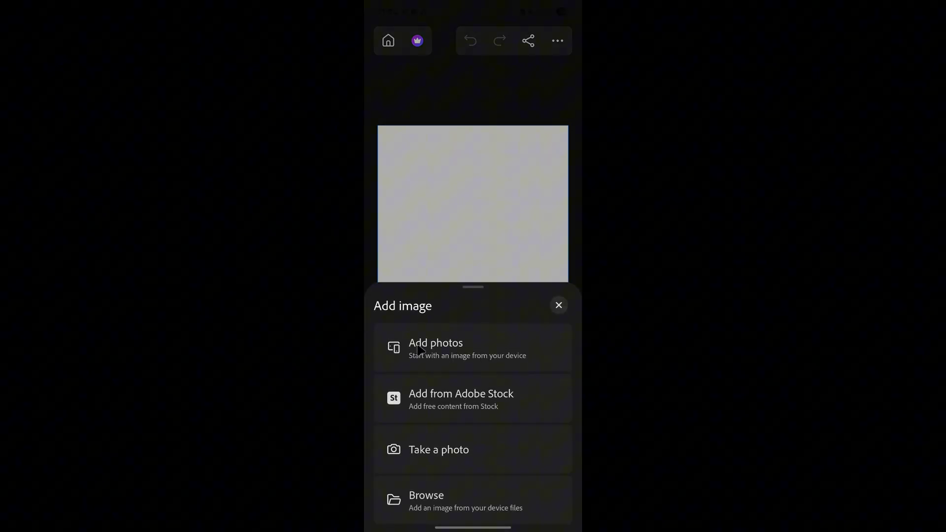
click(443, 367)
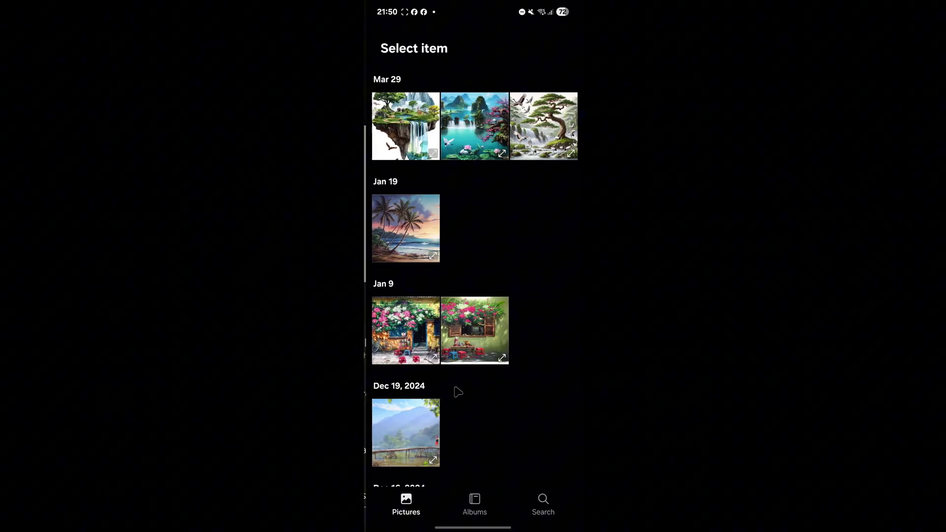
click(412, 226)
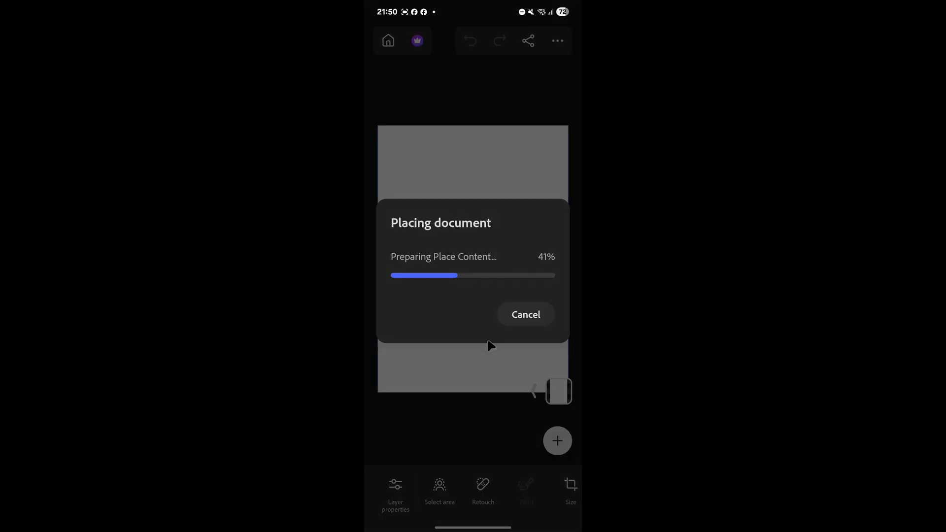
Enlarge the beach photo to about two thirds of the canvas width and apply the transform
click(483, 271)
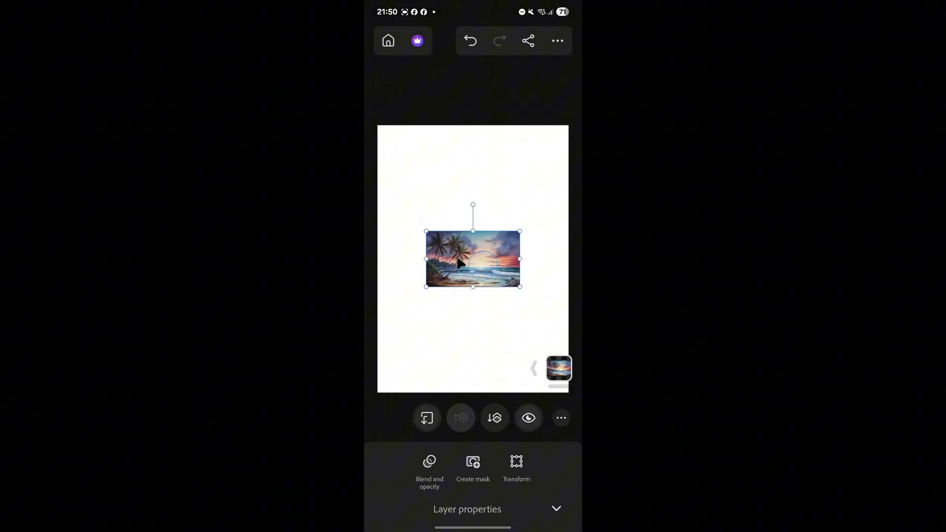
click(454, 253)
click(481, 250)
click(459, 271)
click(471, 260)
click(470, 259)
drag(520, 288, 485, 259)
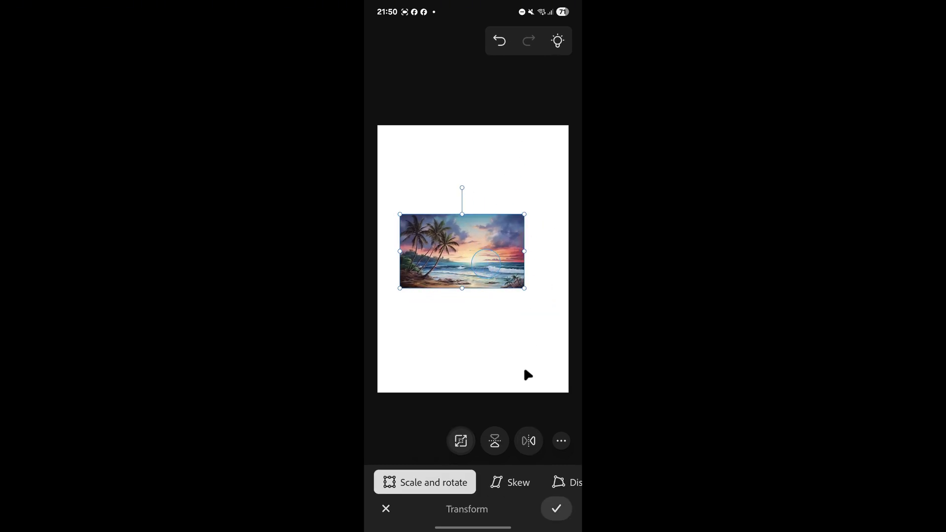
click(556, 508)
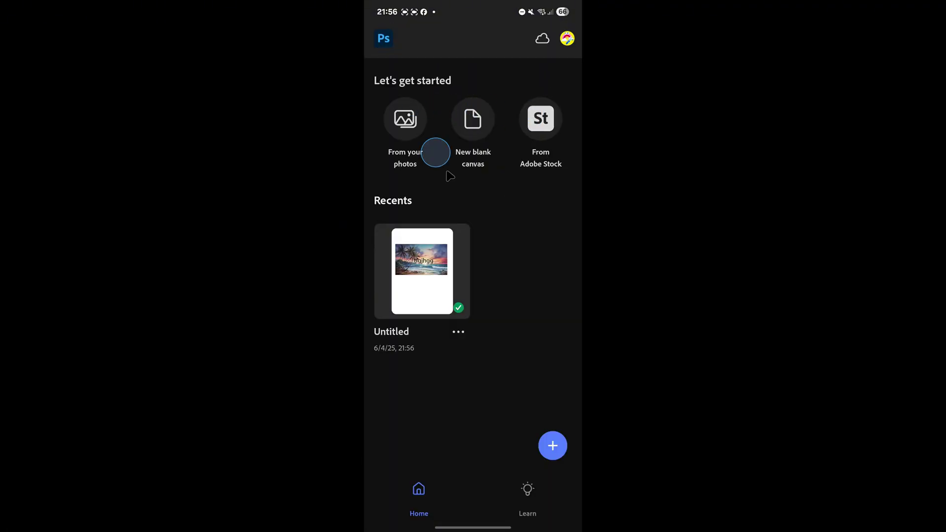
Examine the Must know, Made with Photoshop and How-to tutorials in the Learn section, and return to the home screen
click(527, 495)
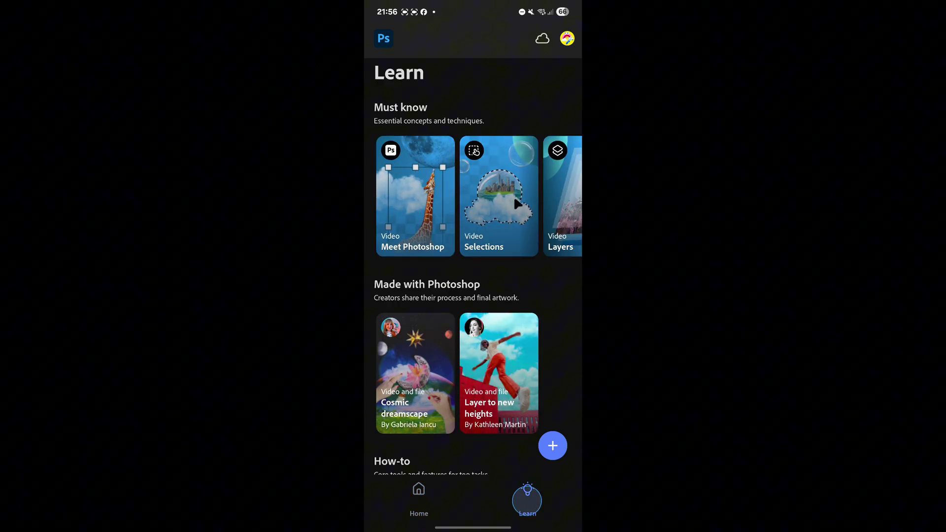
drag(548, 211, 505, 213)
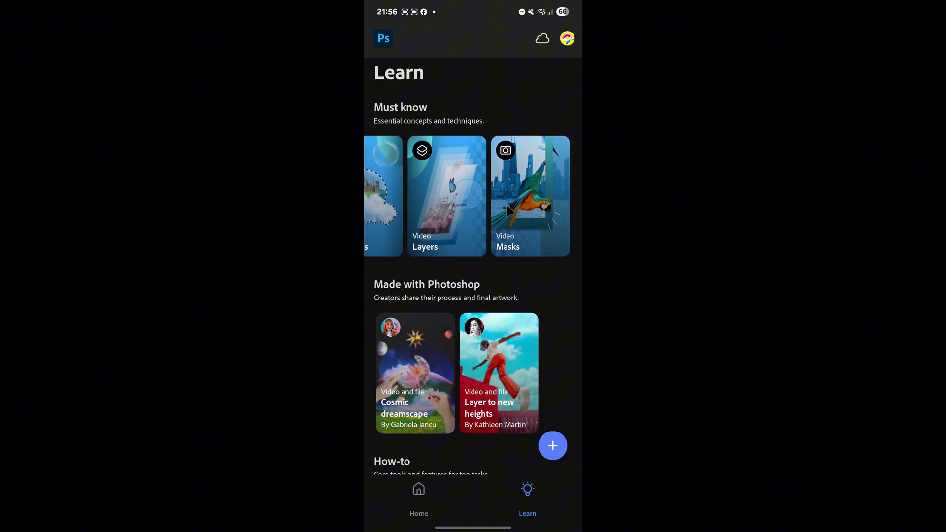
scroll(459, 214, down, 3)
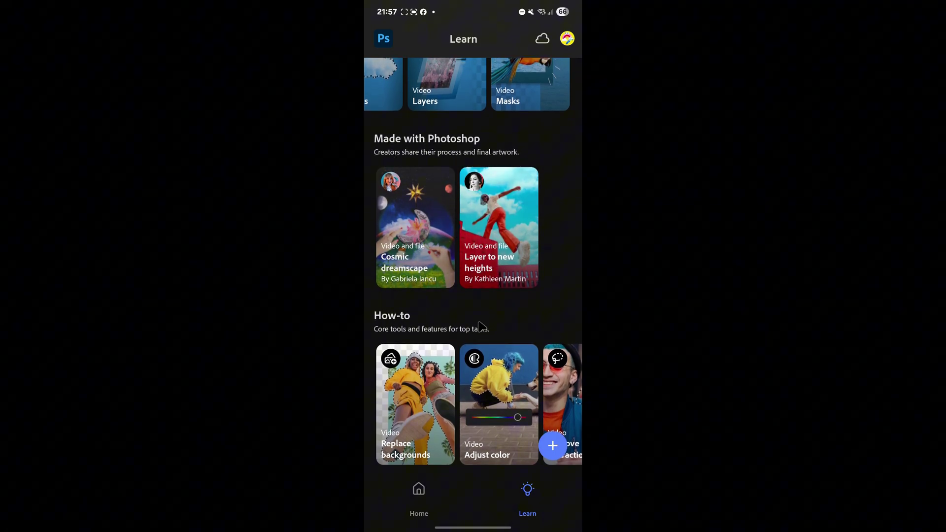
drag(518, 415, 535, 425)
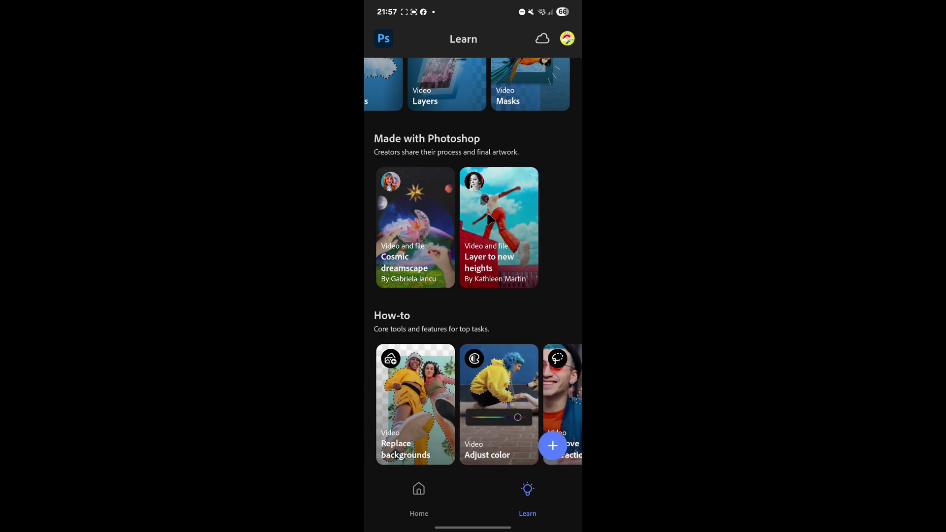
scroll(440, 69, up, 3)
drag(435, 197, 480, 175)
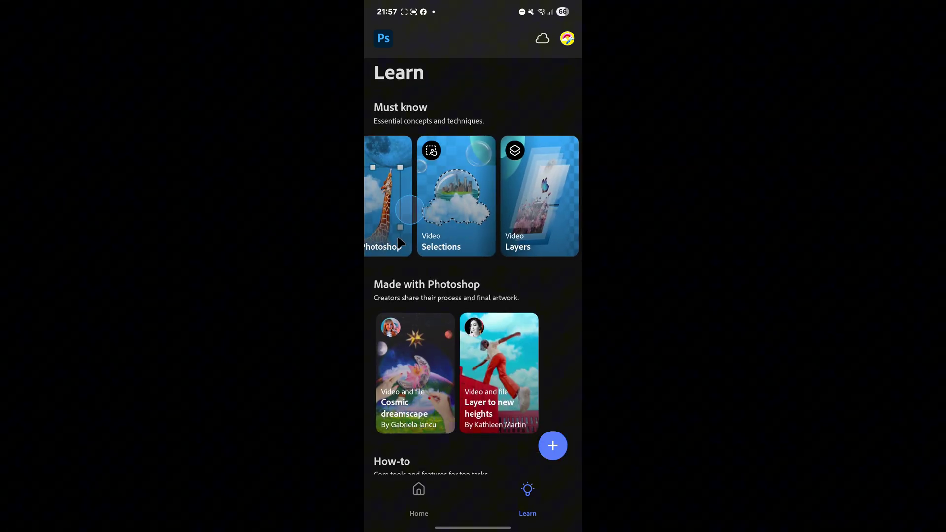
drag(401, 227, 464, 176)
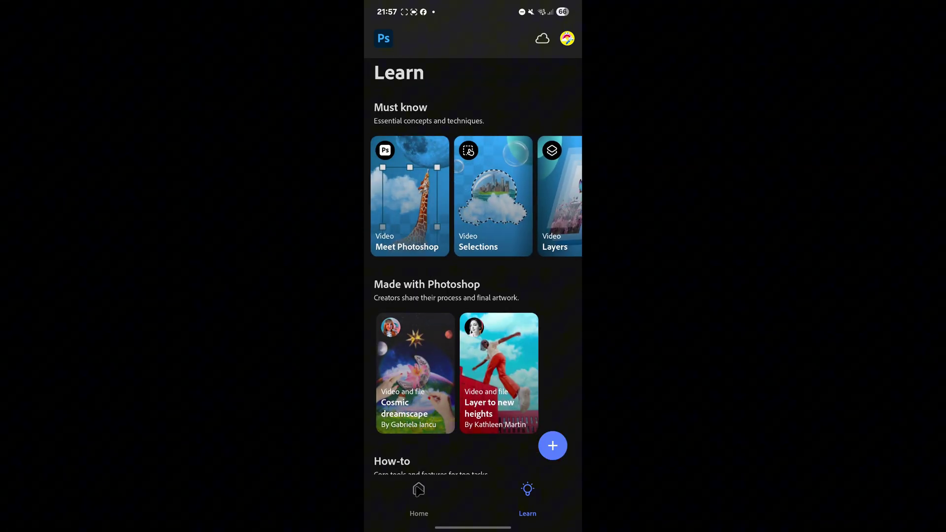
click(418, 490)
Start a new document from the device's photo of a wooden bridge in front of mountains
click(549, 446)
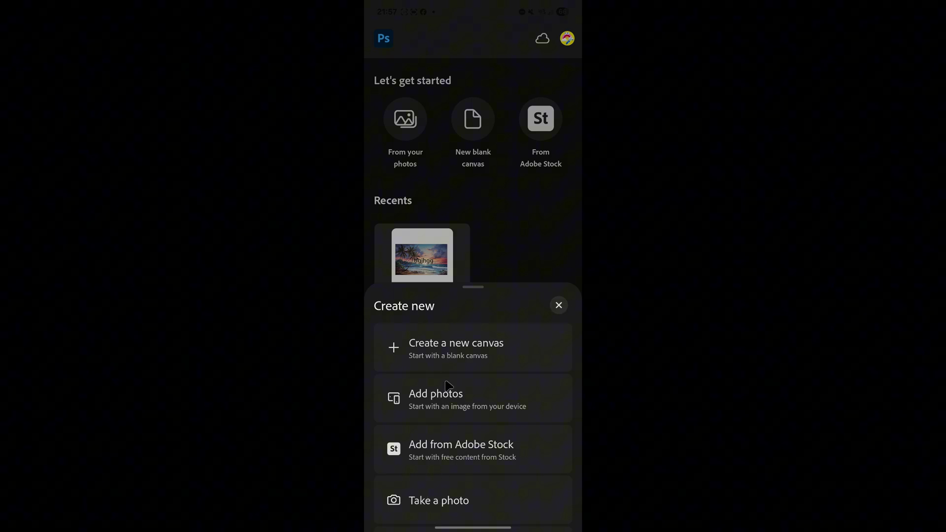
click(450, 399)
click(405, 425)
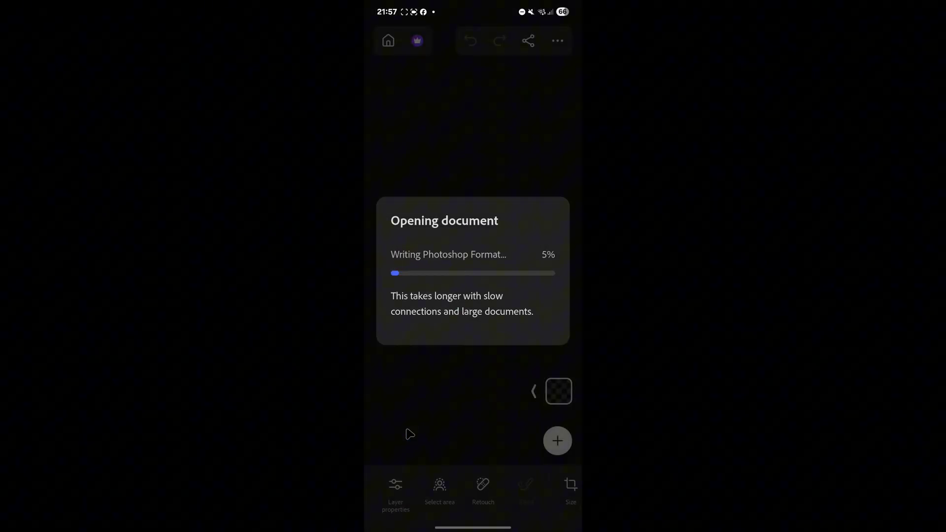
Try a 95% opacity on the bridge photo layer and restore it to full opacity
click(396, 485)
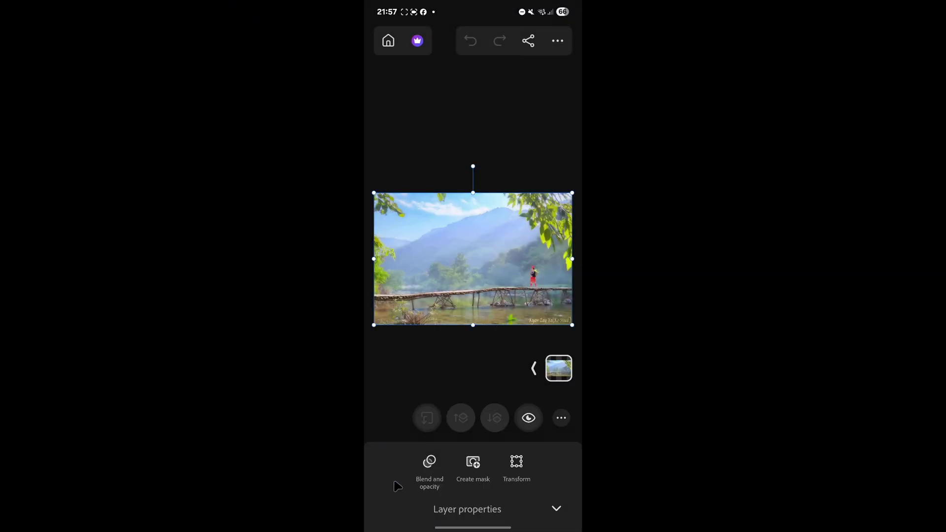
click(428, 460)
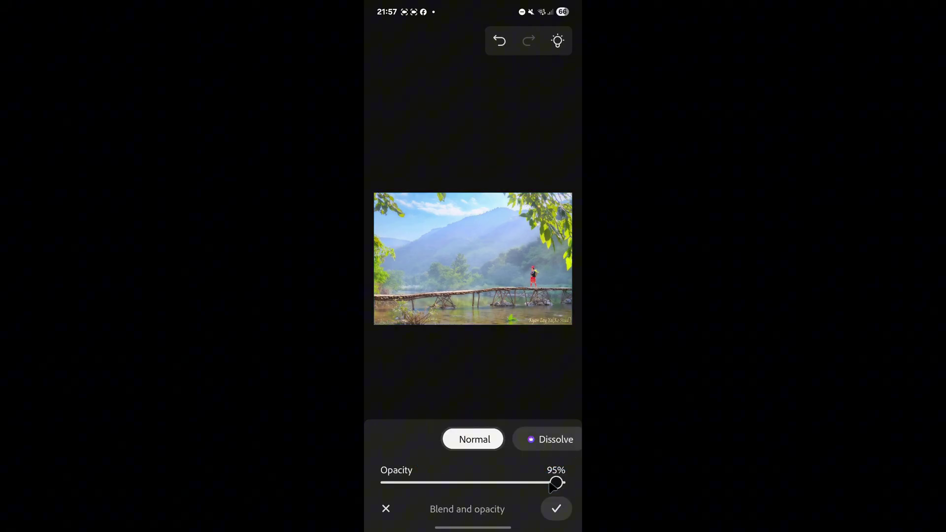
mouse_move(556, 482)
mouse_down()
mouse_move(443, 483)
mouse_move(565, 482)
mouse_up()
click(555, 508)
Examine the area selection tools and the suggested selections for the bridge photo, and return to the main tools
click(439, 491)
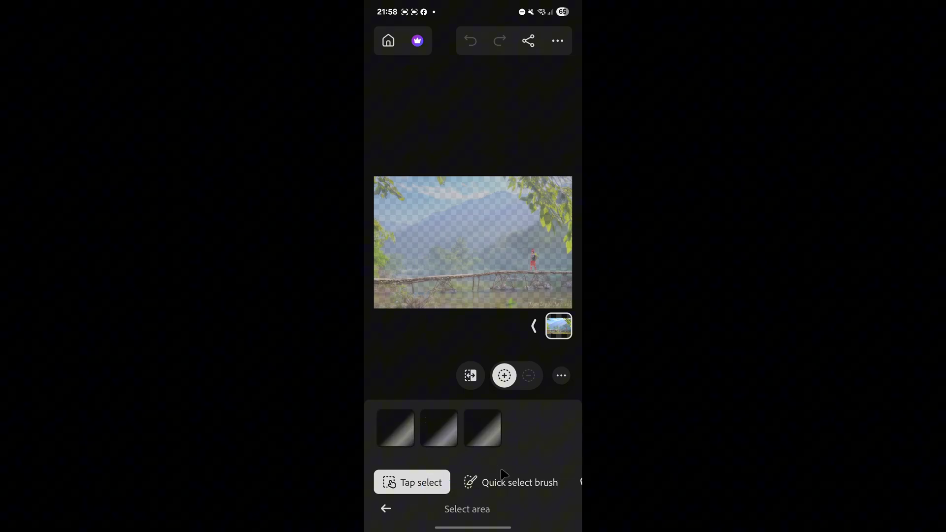
mouse_move(552, 482)
mouse_down()
mouse_move(418, 483)
mouse_move(466, 482)
mouse_up()
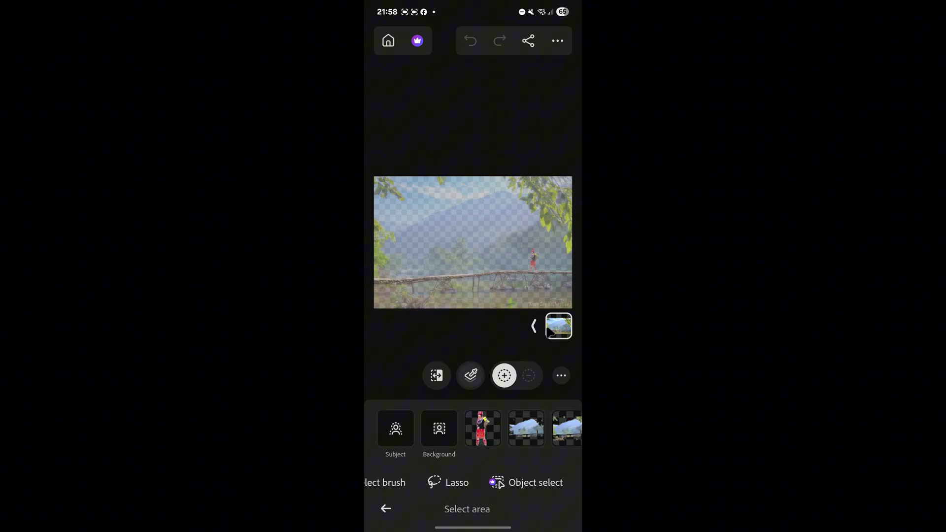
click(386, 509)
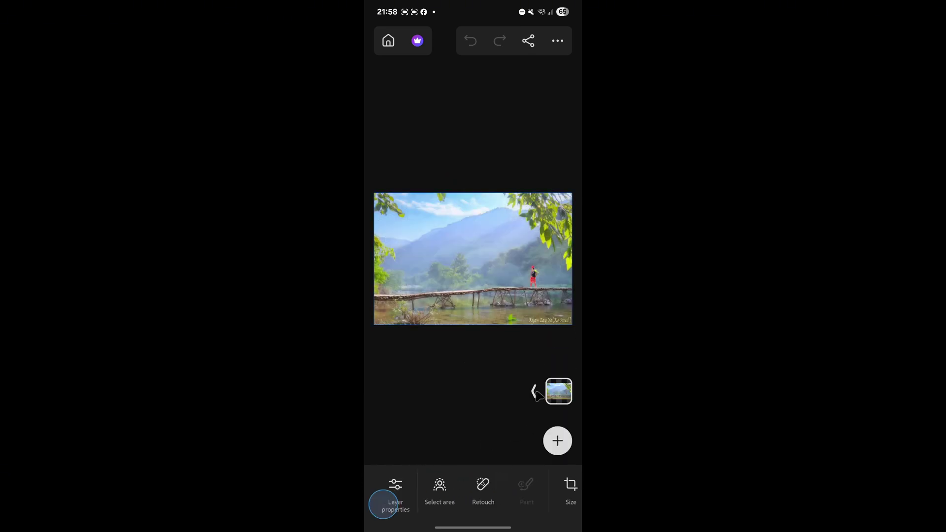
Select the mountain area above the bridge with a freehand outline and run Generative fill on it with the prompt "add some birds flying"
click(440, 487)
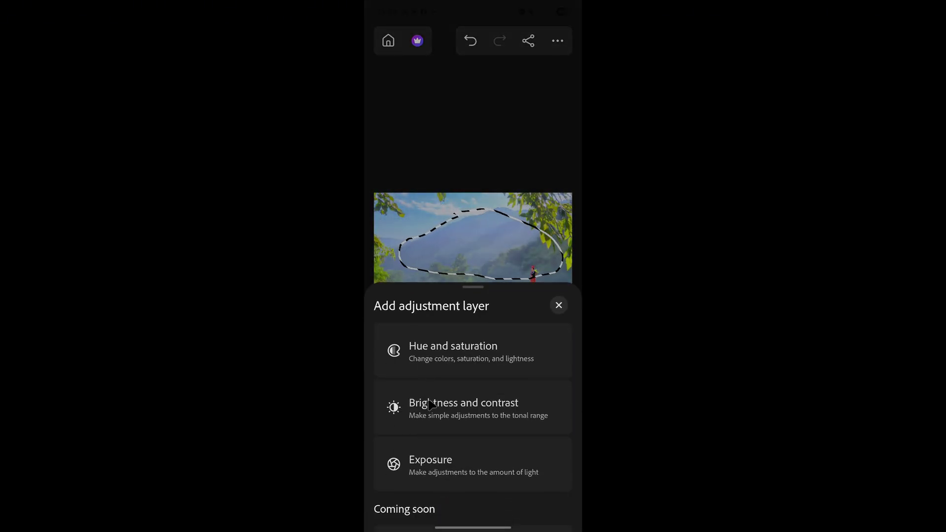
click(558, 306)
click(481, 487)
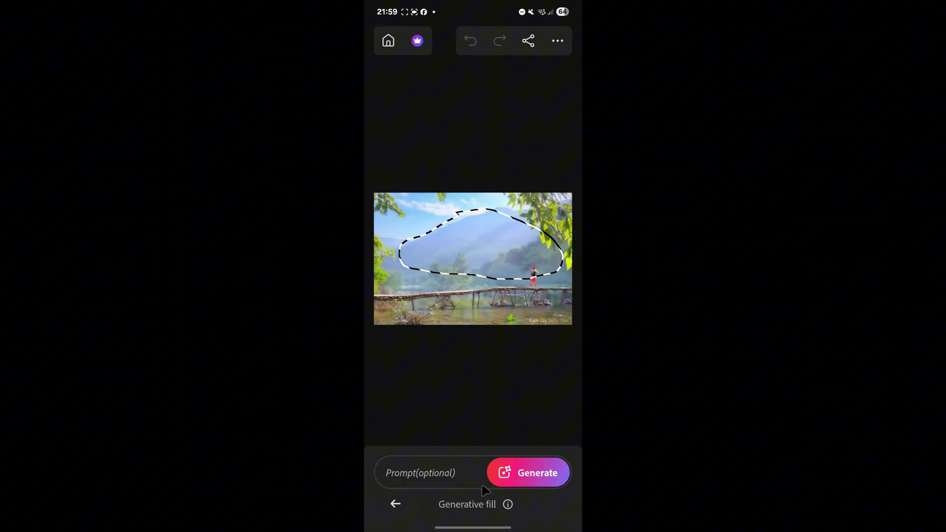
click(431, 473)
click(393, 259)
text(add some )
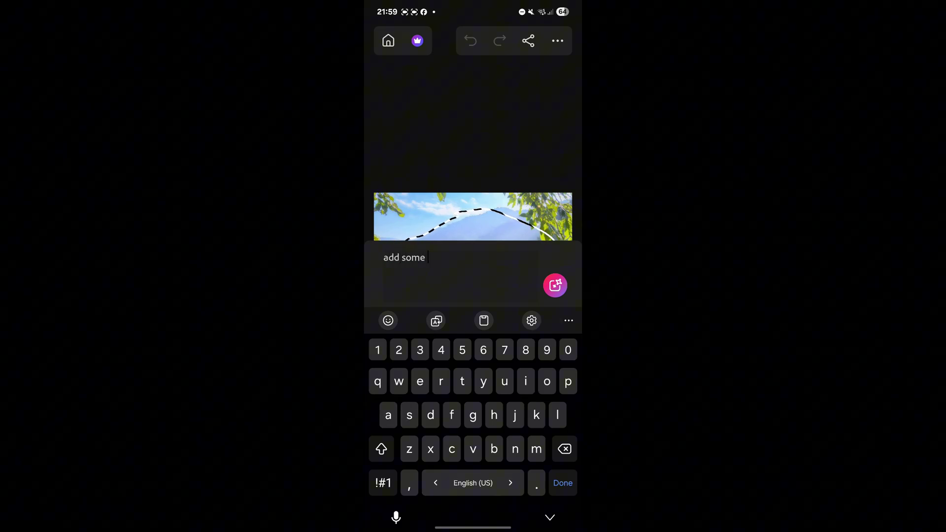
text(birds flying)
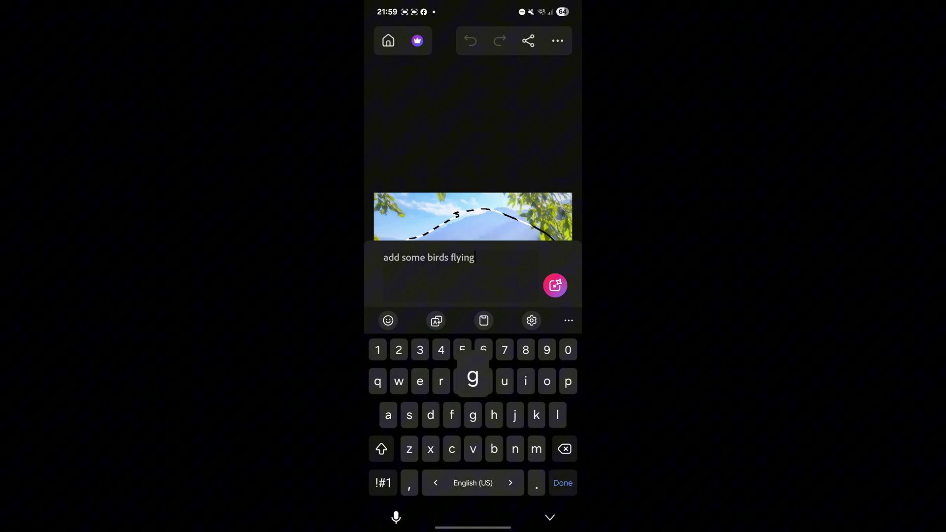
key(Return)
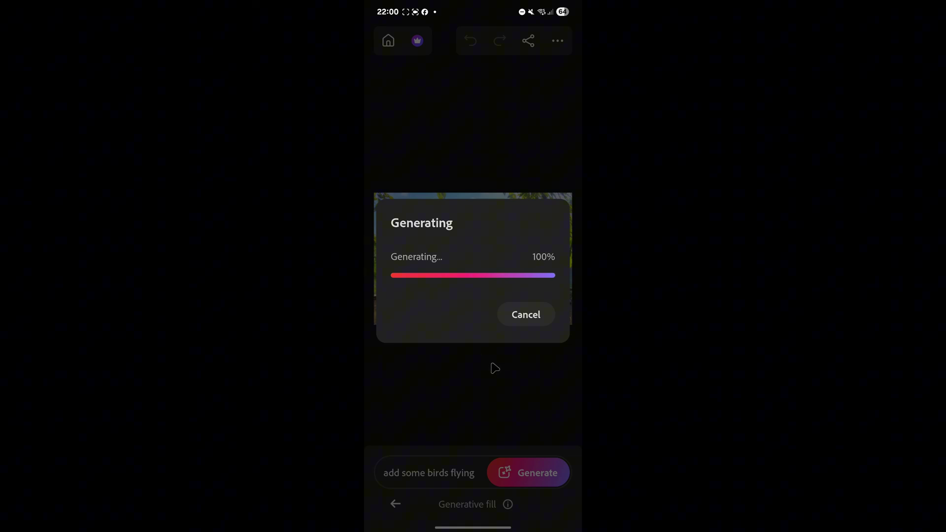
Compare the three Generative fill variations and keep the third one, with two birds flying in front of the mountains
click(451, 426)
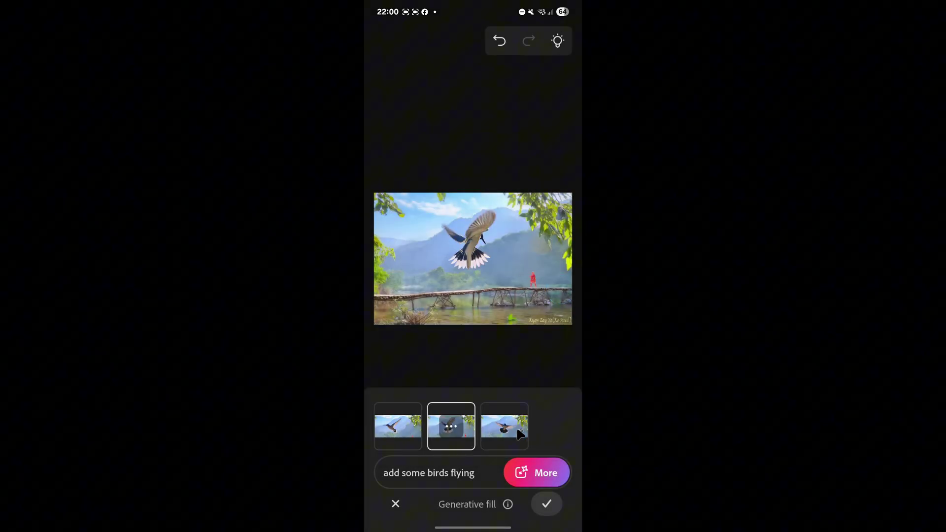
click(499, 429)
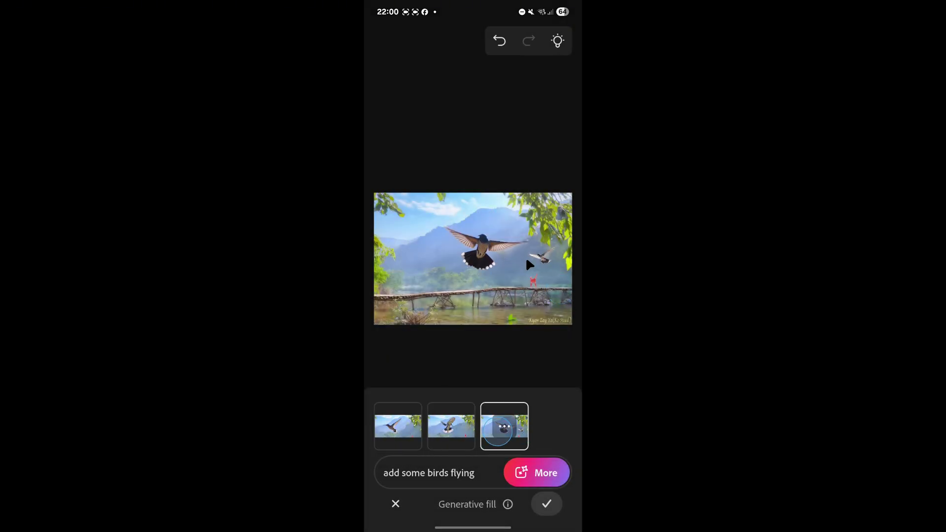
click(397, 426)
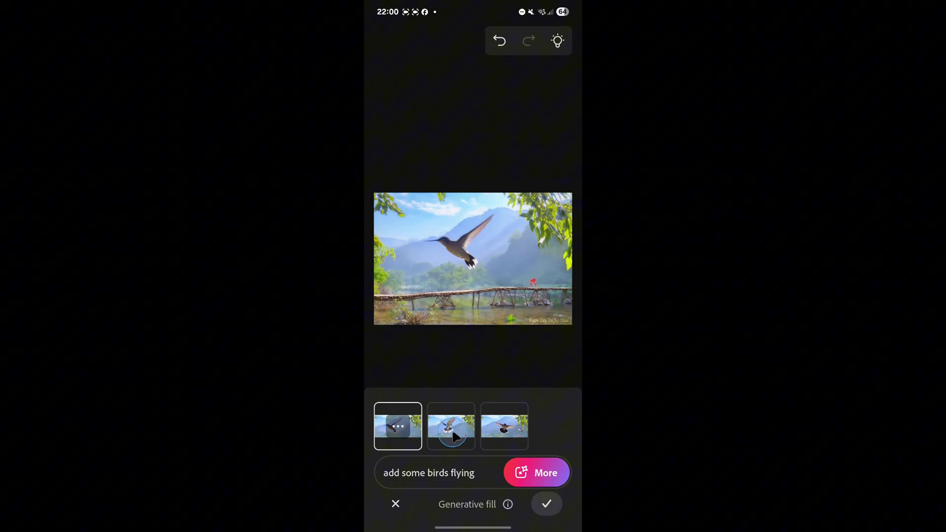
click(450, 428)
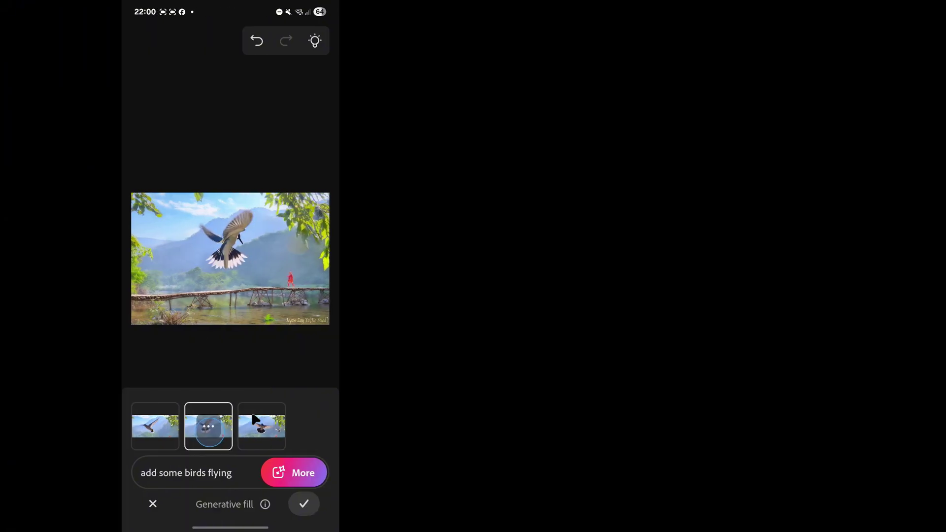
click(257, 424)
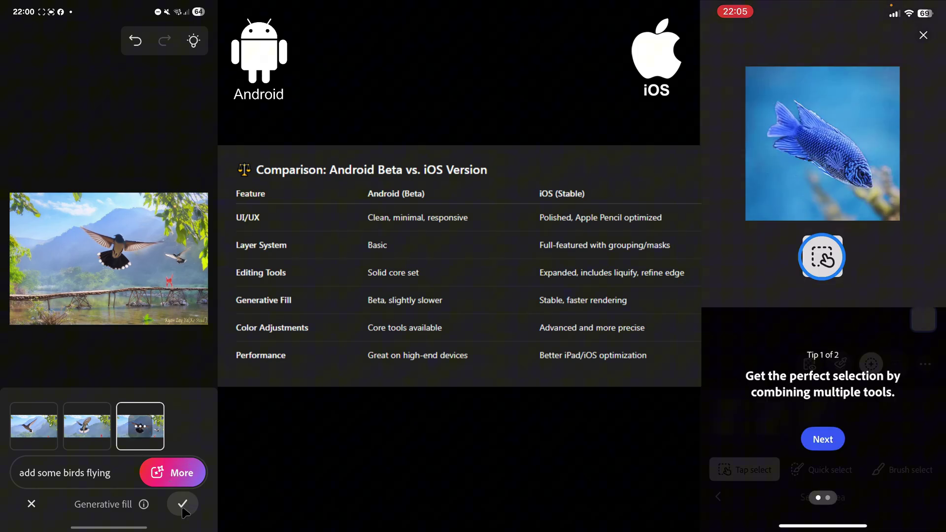
click(183, 504)
Examine the document's layer list and try the Clone stamp and Remove retouch tools on the generated birds layer
click(192, 391)
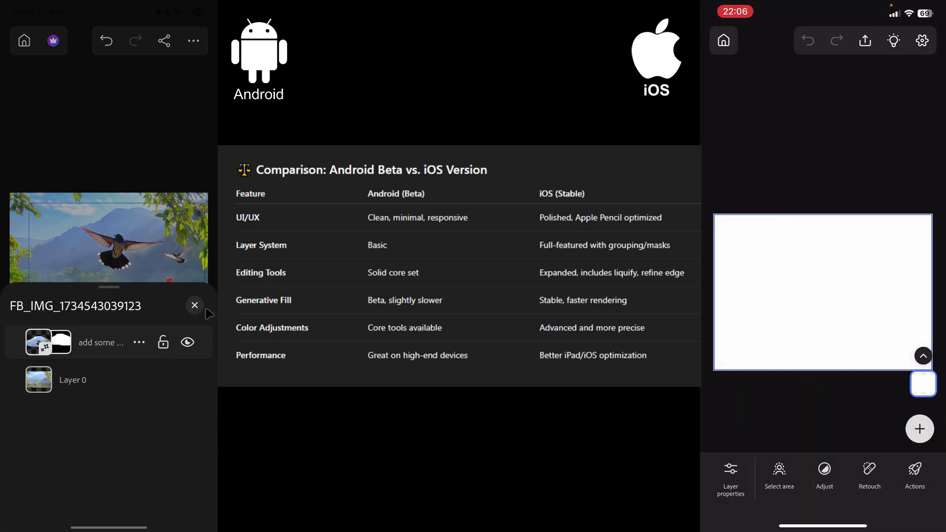
click(198, 308)
click(118, 493)
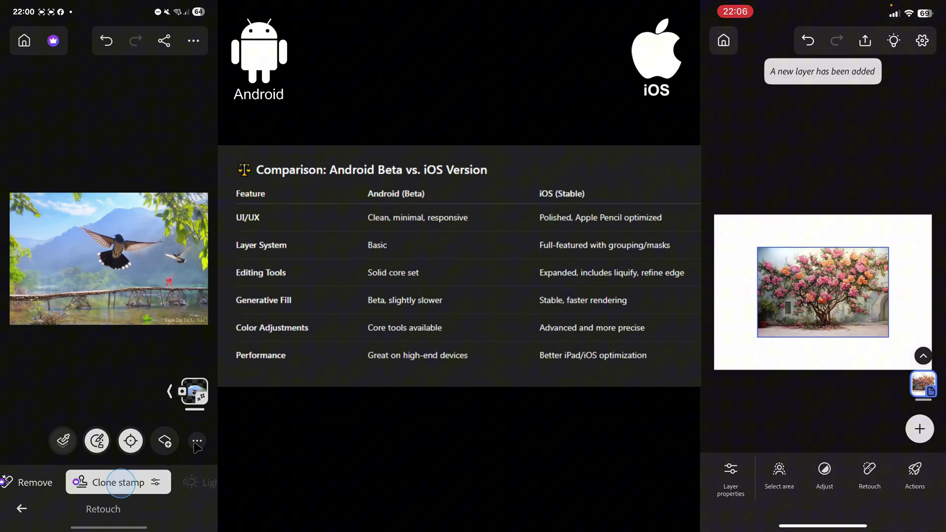
click(113, 386)
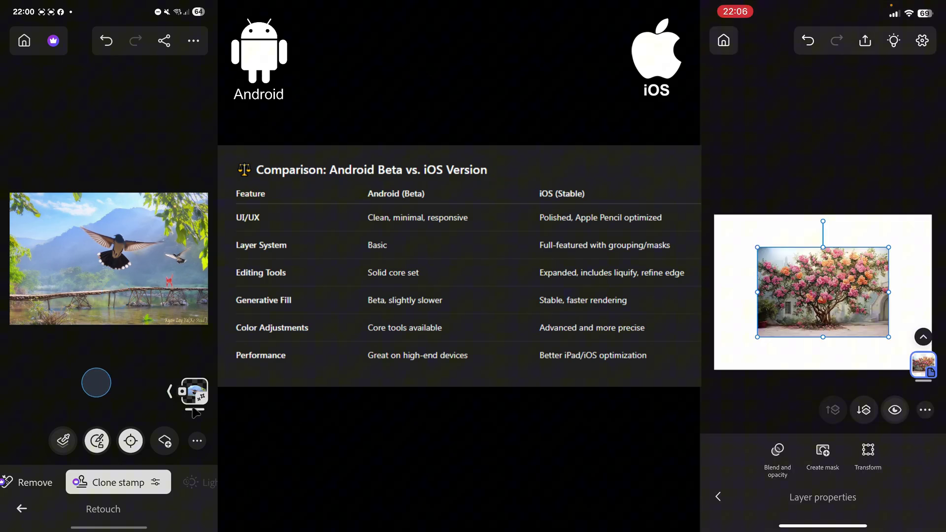
click(194, 391)
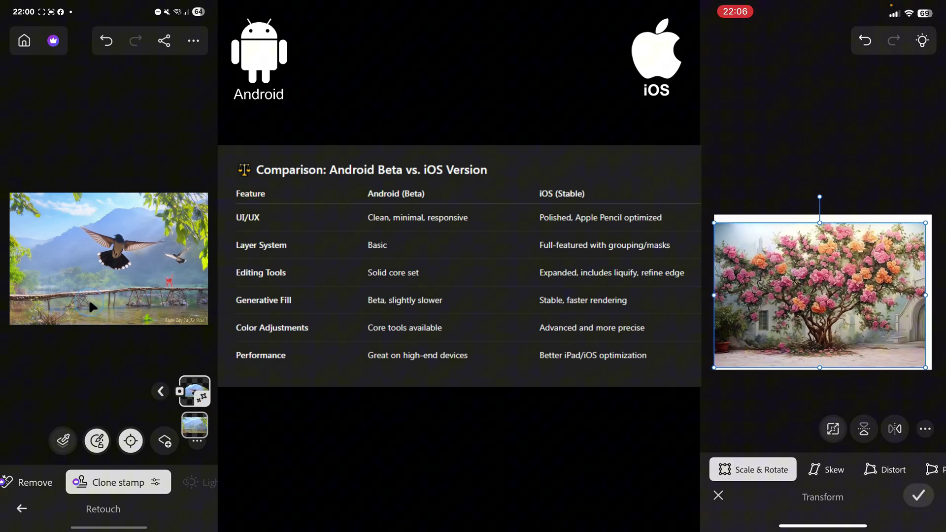
click(35, 482)
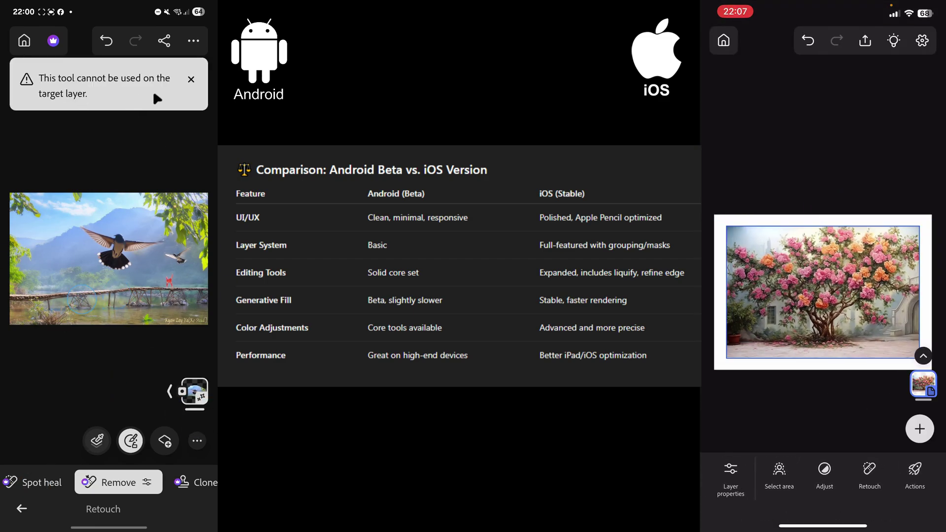
click(191, 79)
click(22, 508)
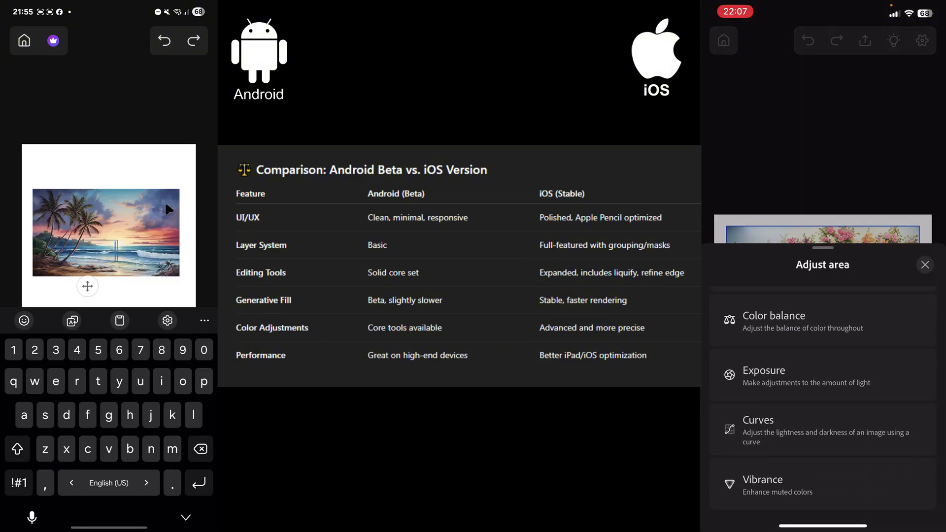
Finish the text entry in the beach picture document and open the expanded layer list with the text layer's properties
click(186, 516)
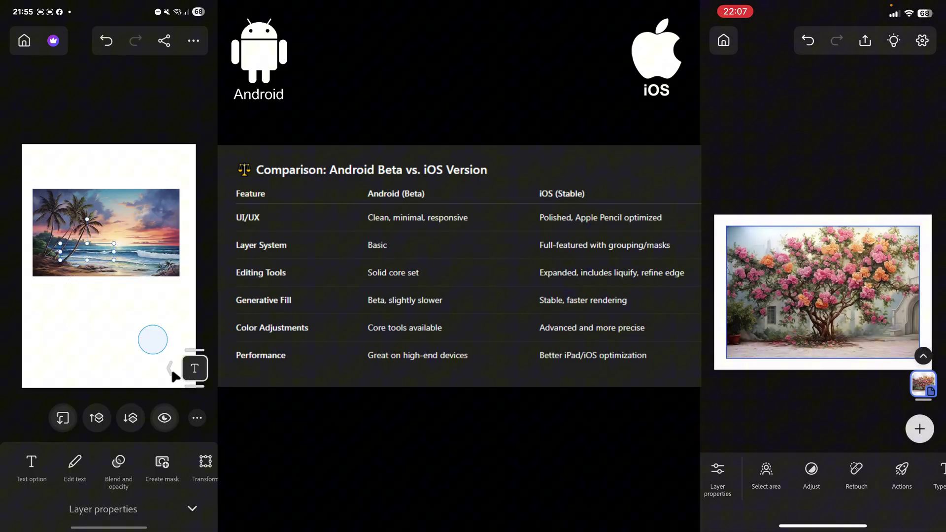
click(186, 364)
click(189, 377)
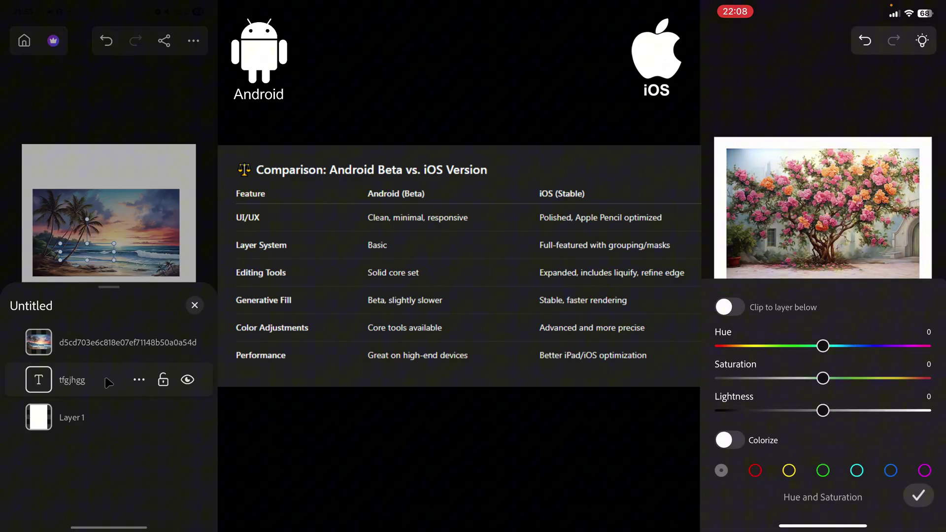
drag(209, 498, 172, 499)
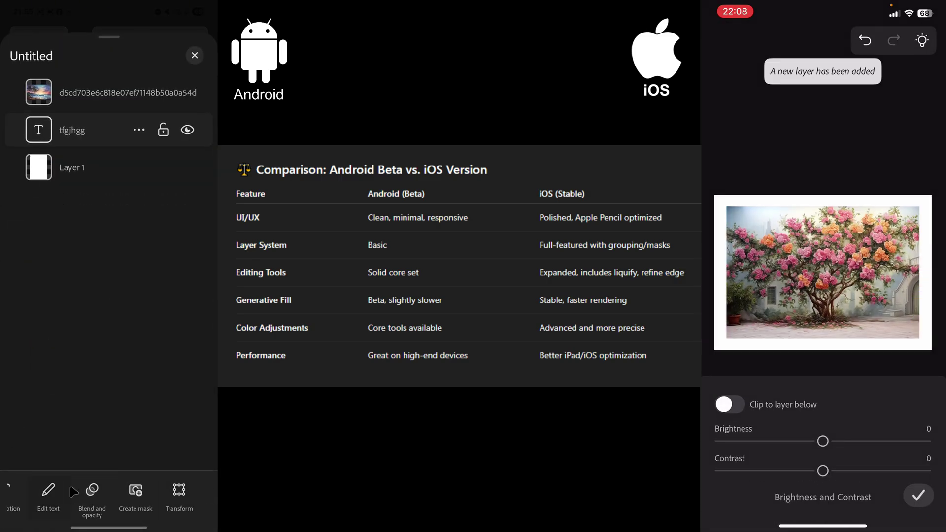
Select the beach picture layer, examine its layer options and Transform tools, and close the layer list
click(139, 92)
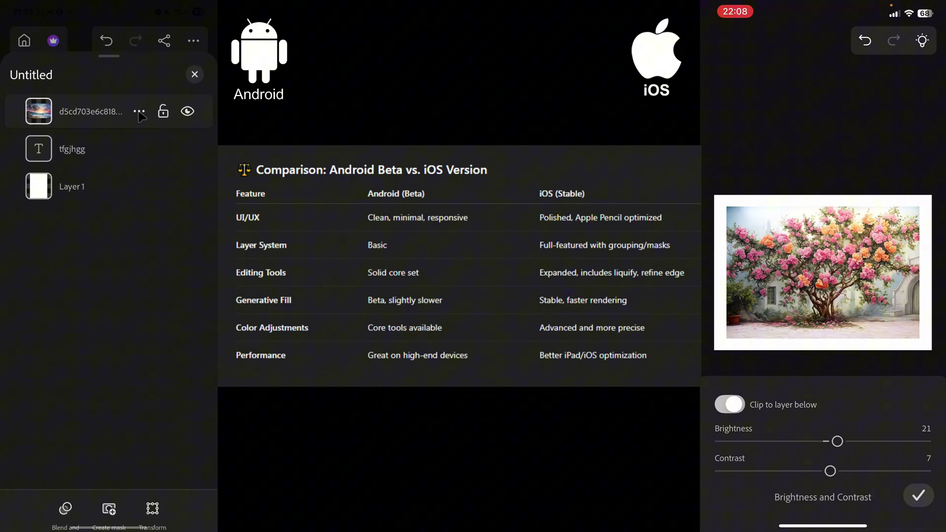
click(139, 93)
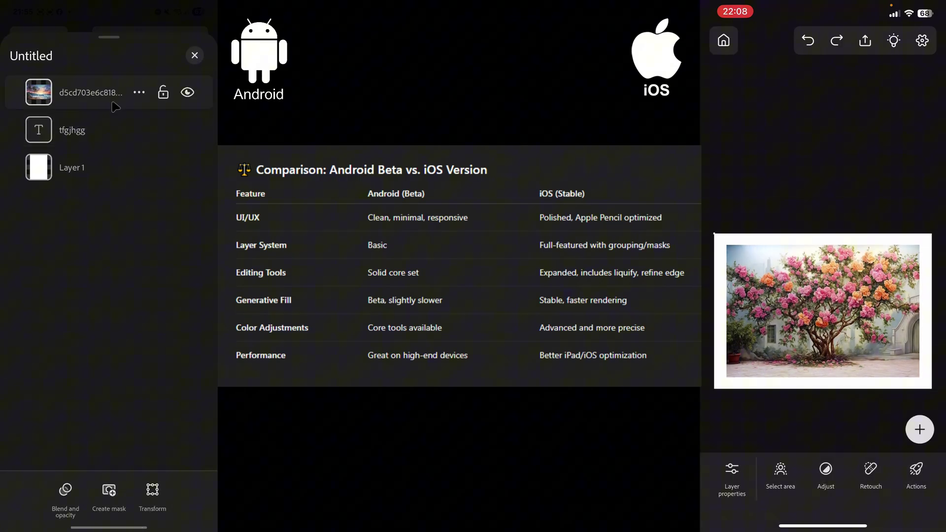
click(139, 93)
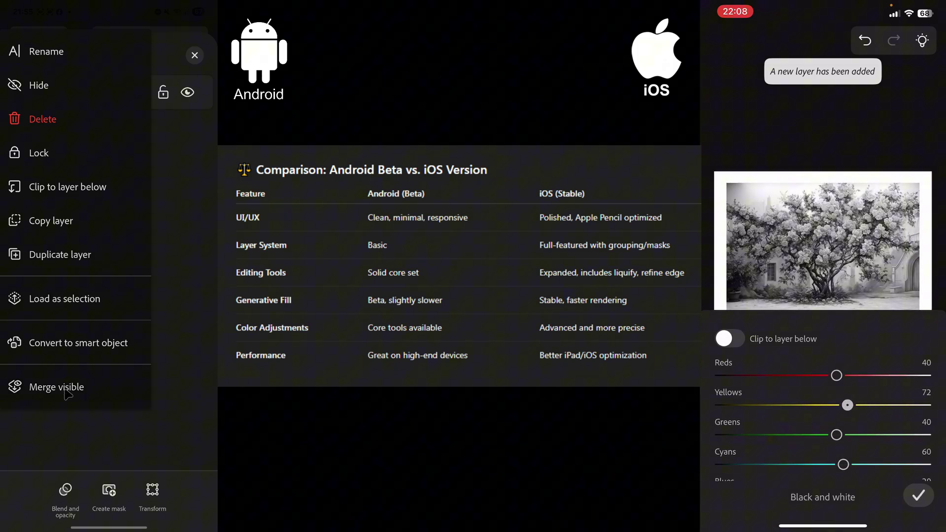
click(104, 488)
click(152, 492)
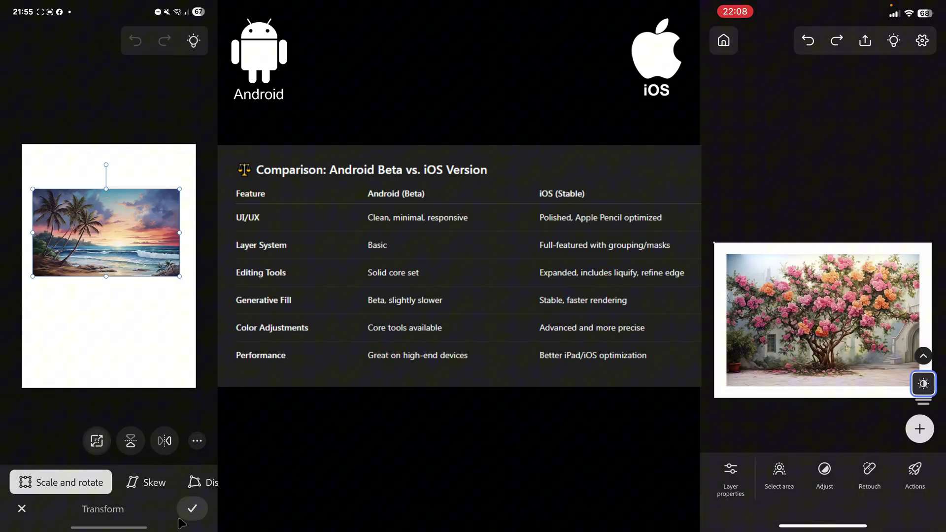
click(192, 509)
click(194, 54)
Move the beach picture layer below the text layer and go through the layers in the stack
mouse_move(192, 397)
mouse_down()
mouse_move(192, 373)
mouse_move(193, 401)
mouse_up()
drag(195, 369, 194, 404)
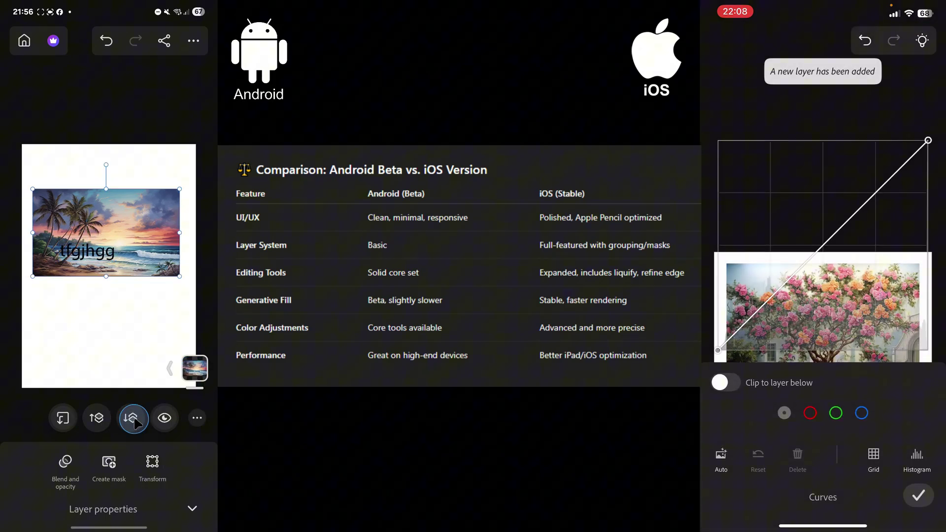
click(195, 367)
click(197, 375)
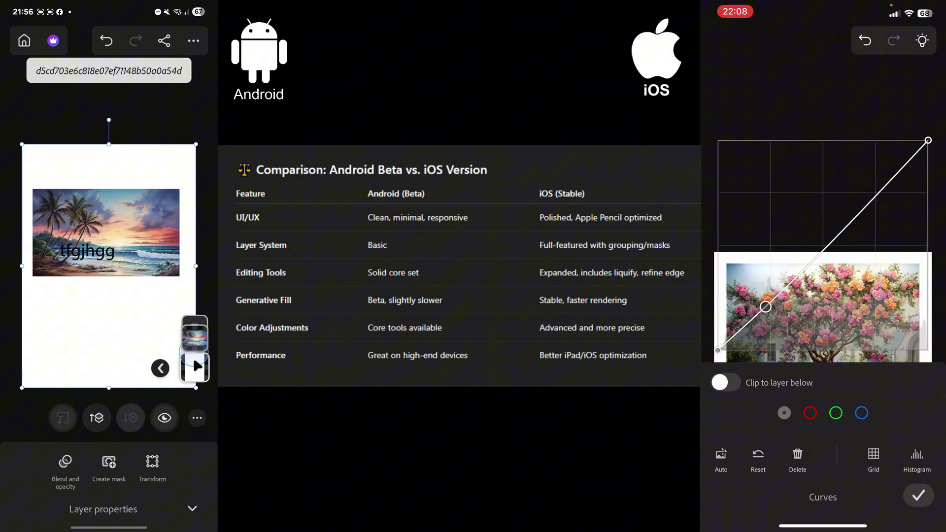
drag(194, 372, 194, 391)
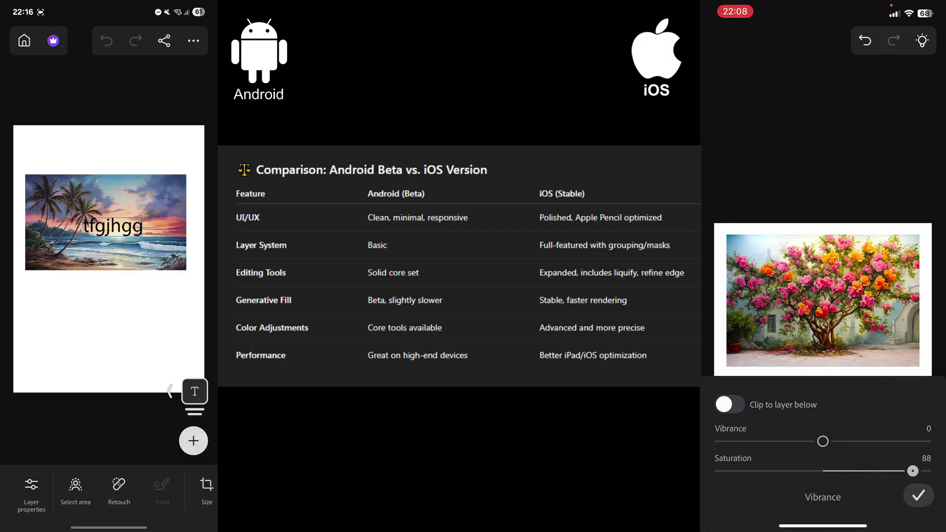
Open the advanced export options for the beach document and set the JPEG quality to 12, Maximum
click(164, 40)
click(74, 443)
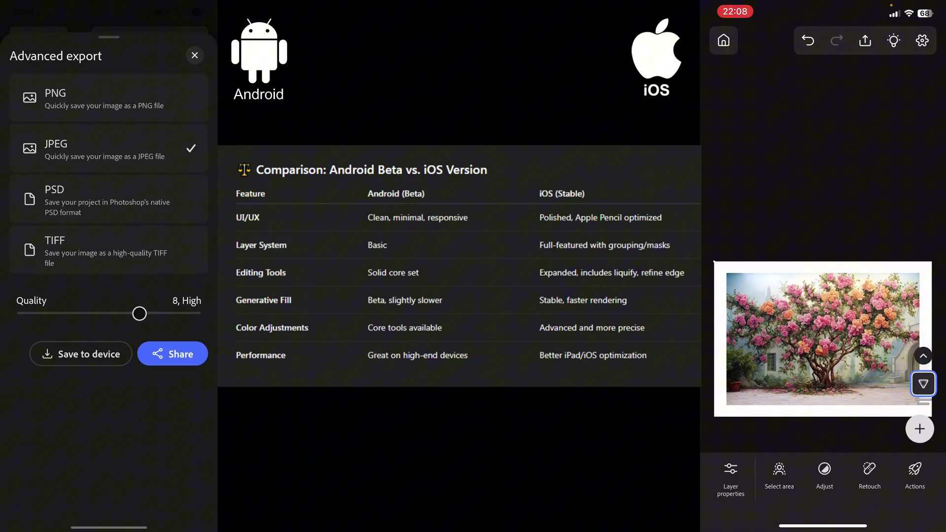
drag(139, 313, 78, 314)
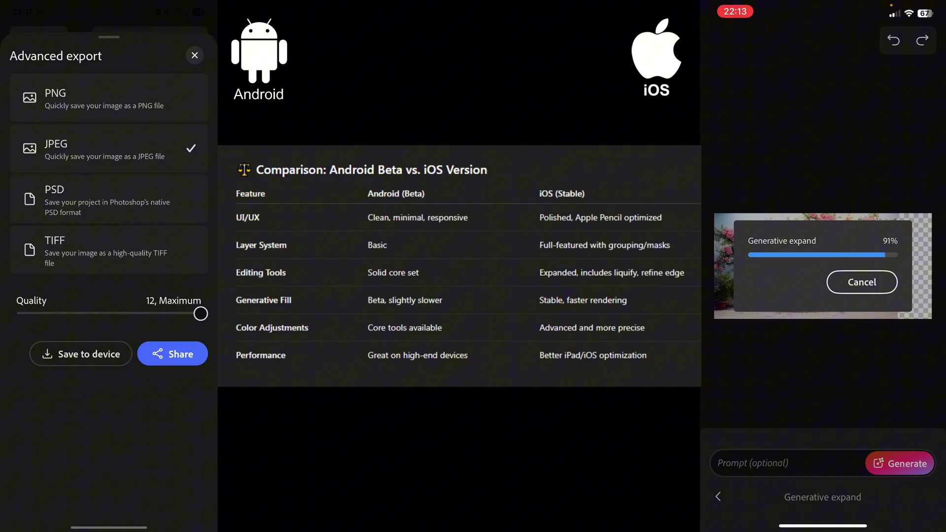
Compare the PSD, TIFF and PNG export formats, settle on JPEG, and choose the second Generative expand variation for the flowering tree
click(109, 200)
click(109, 250)
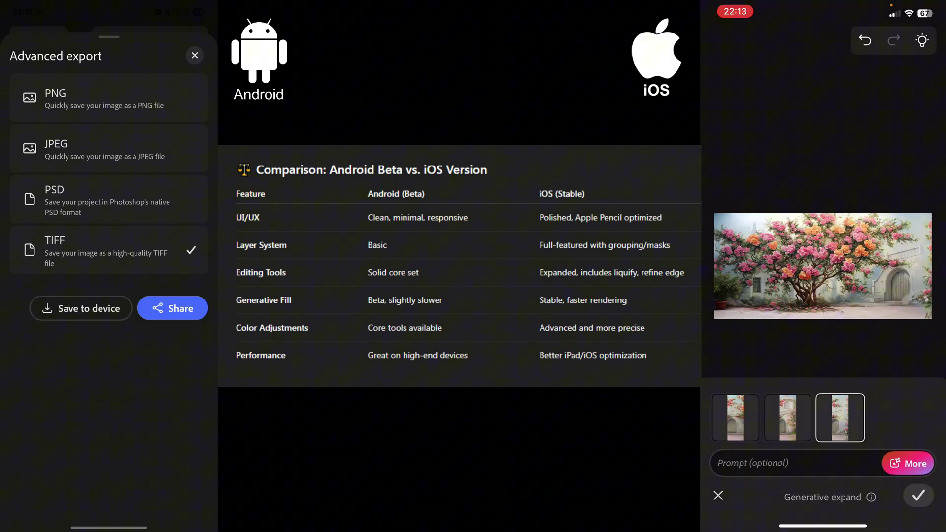
click(109, 148)
click(787, 418)
click(109, 98)
click(109, 148)
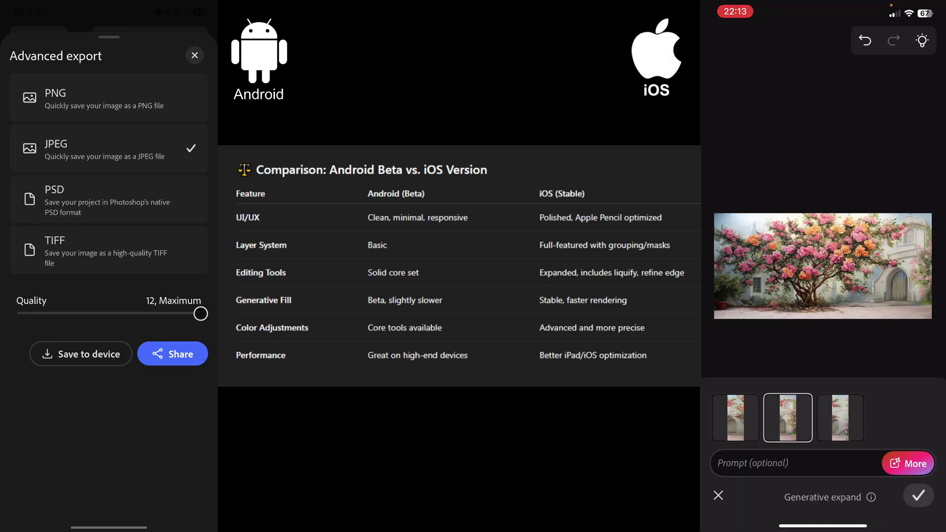